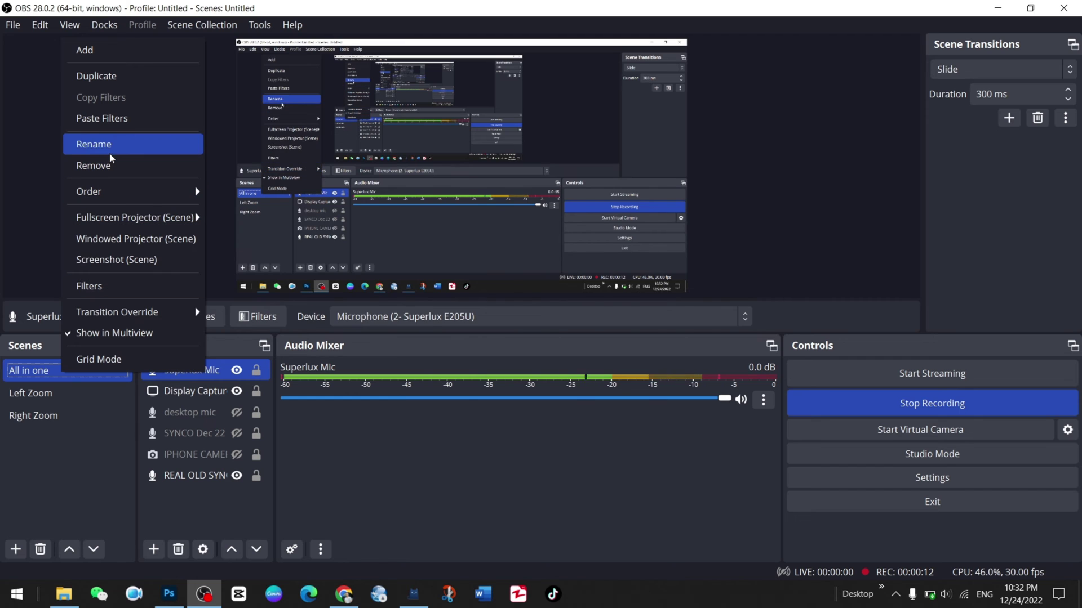
left_click(111, 79)
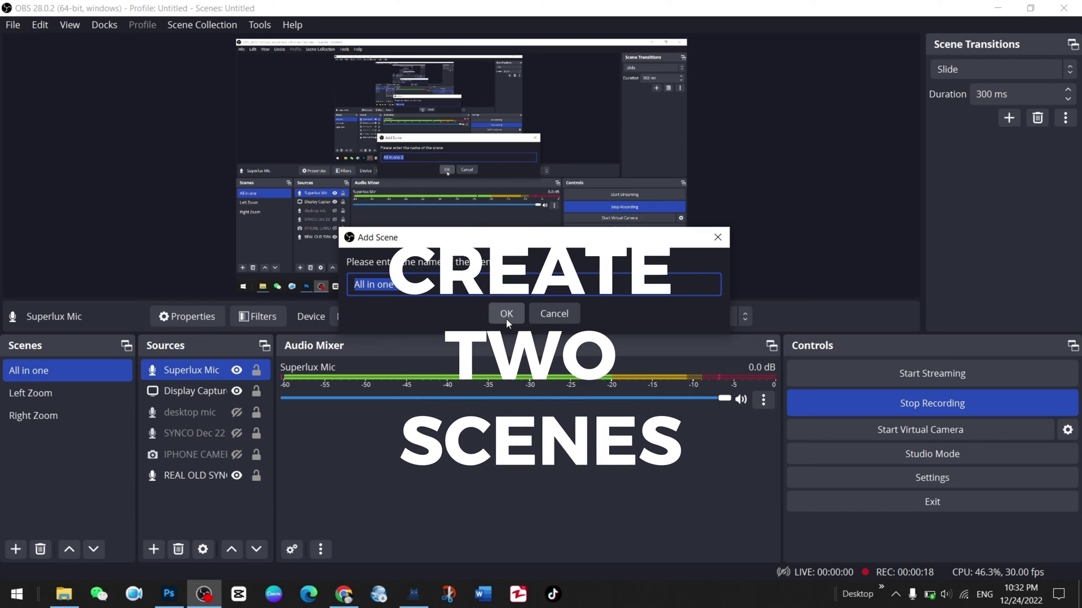
type("Left")
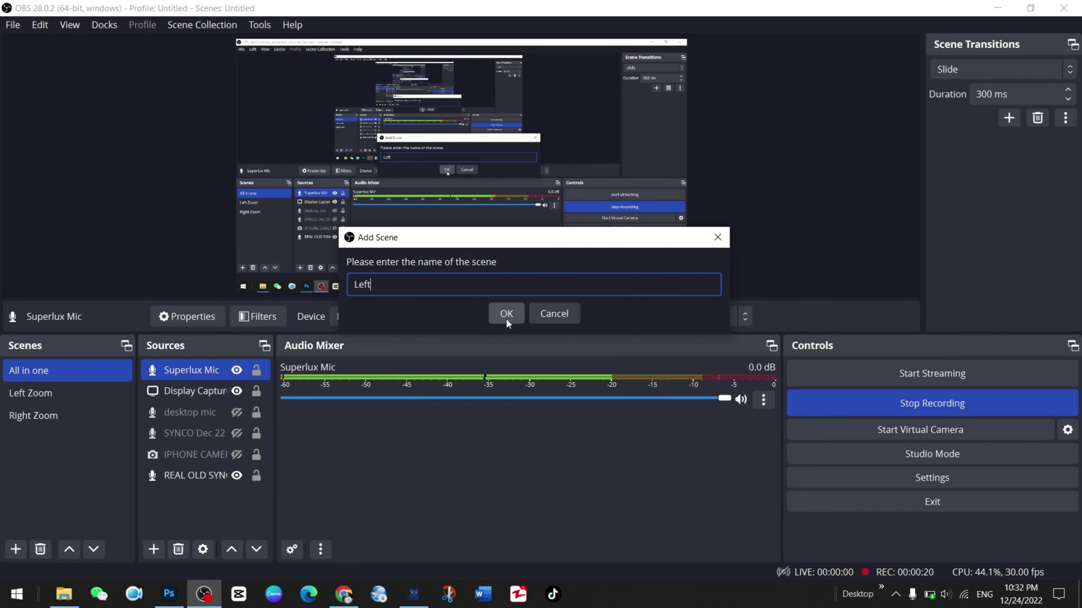
type("zoom")
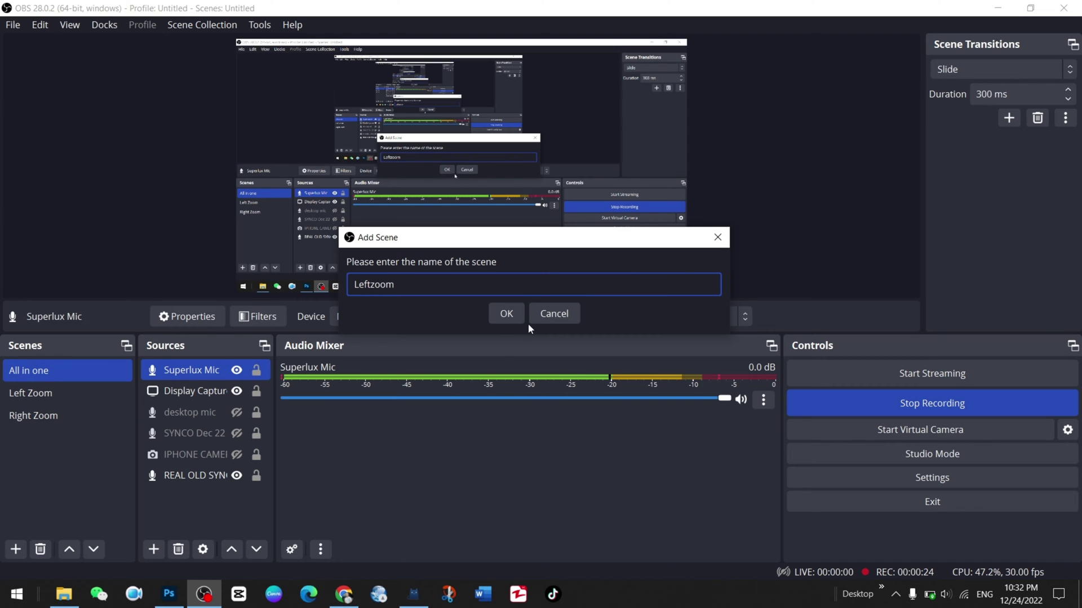
left_click(559, 315)
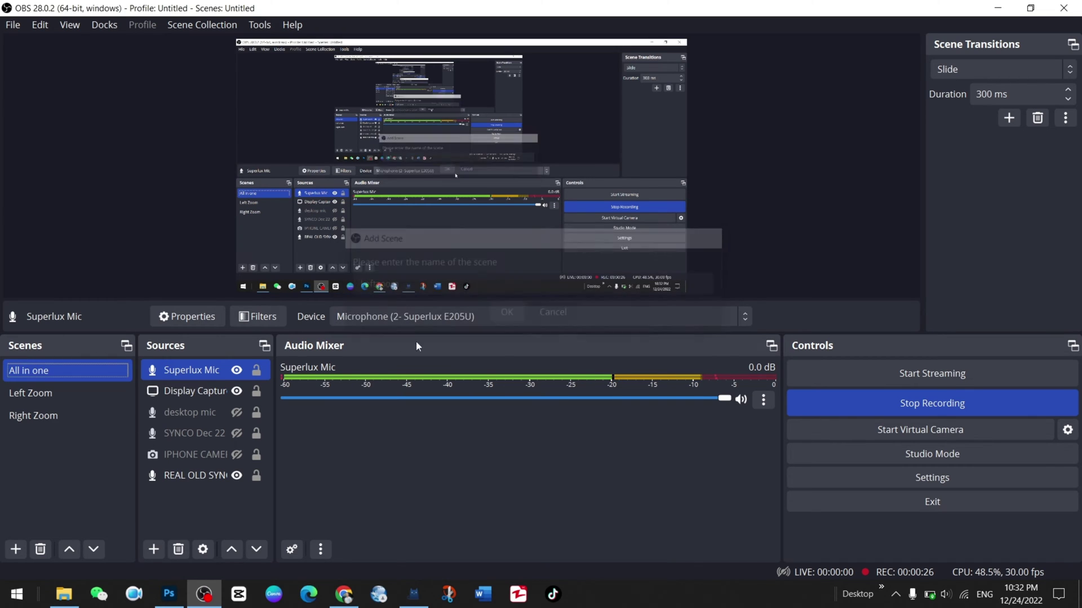
- View the Left Zoom and Right Zoom scenes and return to the All in one scene
left_click(28, 394)
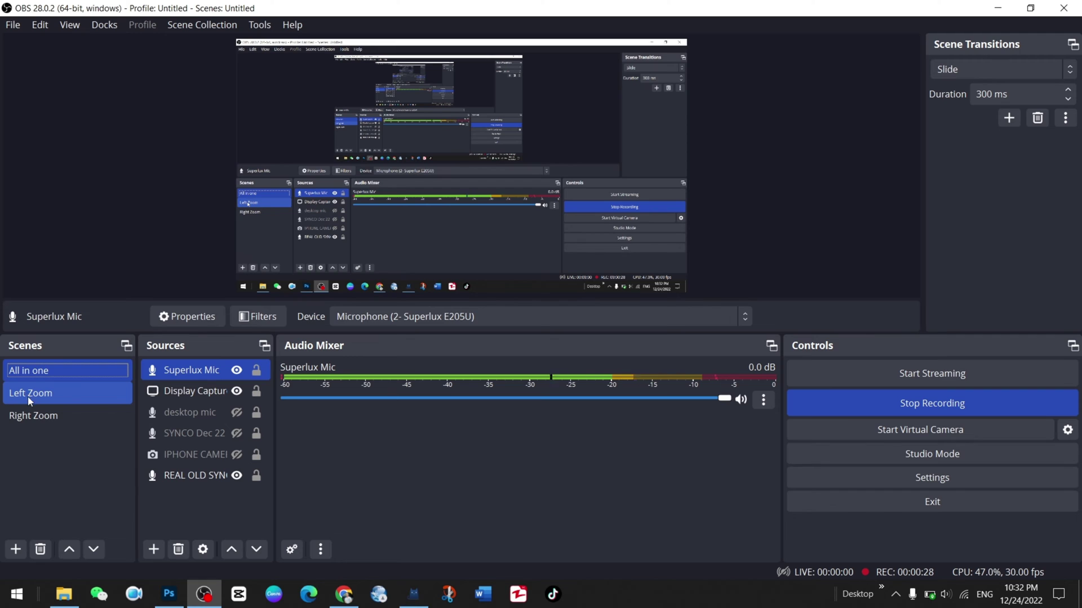
left_click(59, 372)
right_click(49, 373)
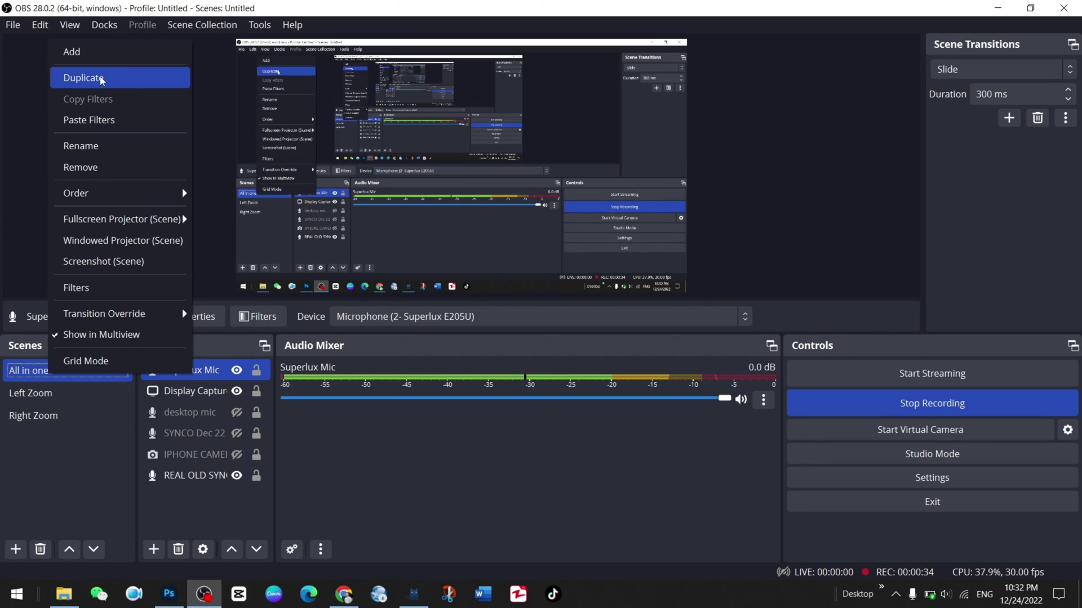
left_click(29, 419)
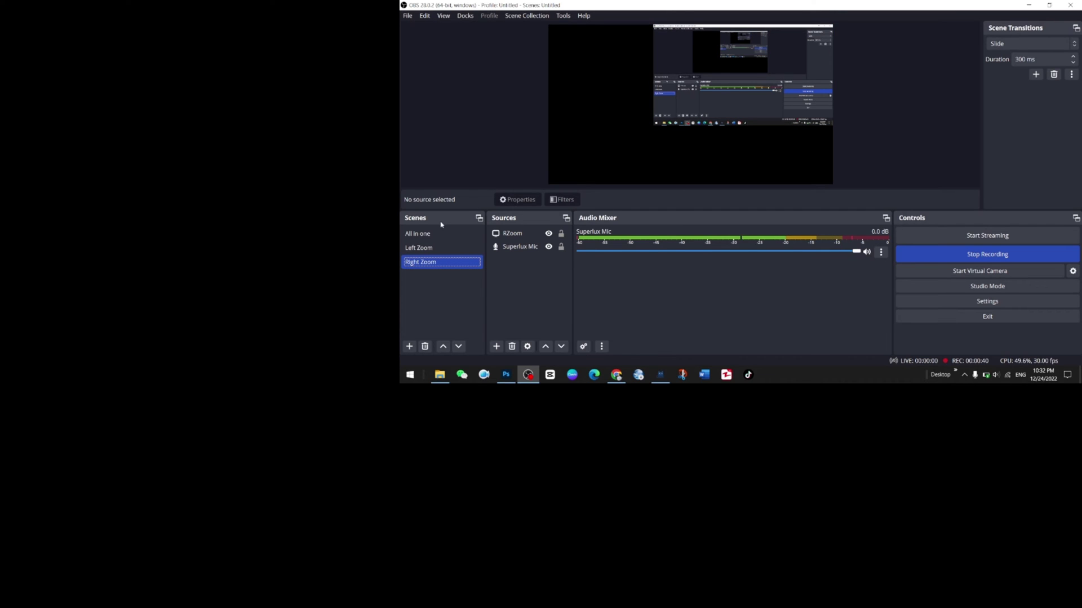
left_click(418, 236)
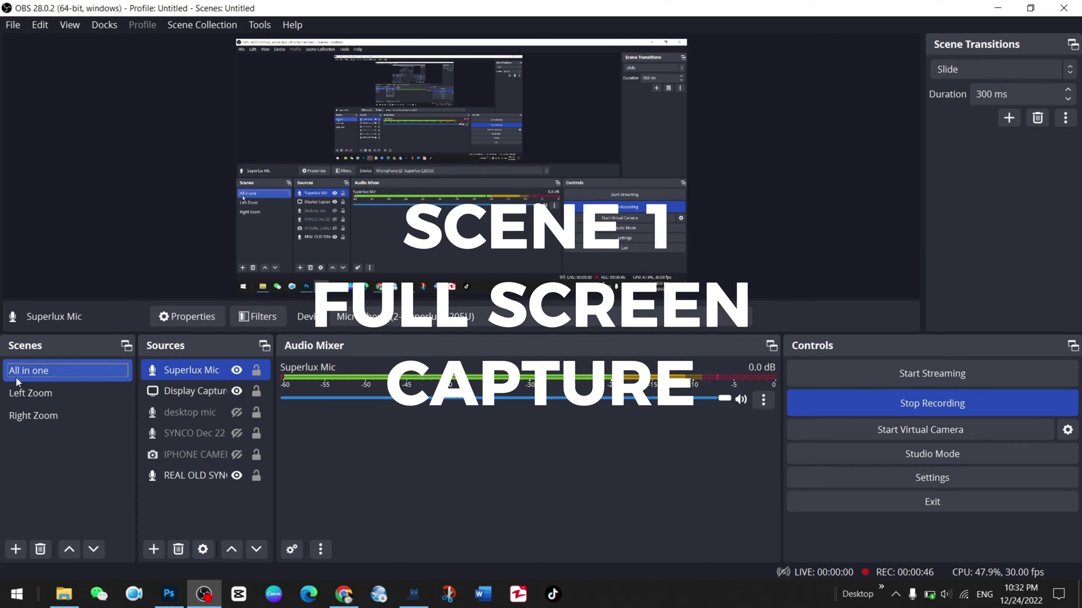
- In the Left Zoom scene, enlarge the LZoom display capture from its lower-right corner until it extends beyond the canvas
left_click(30, 392)
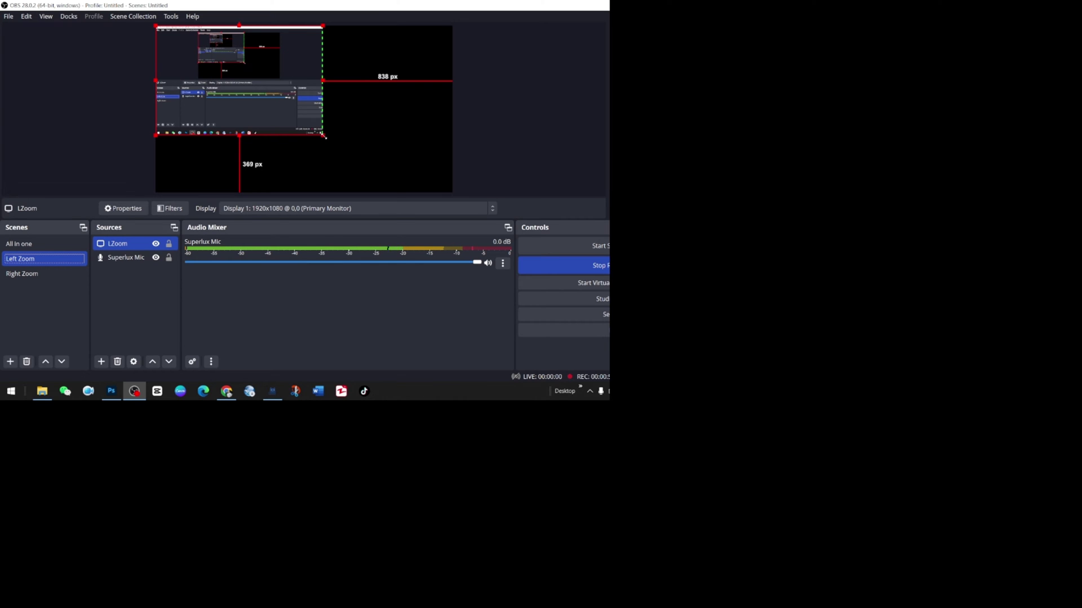
left_click(322, 135)
left_click_drag(323, 135, 453, 209)
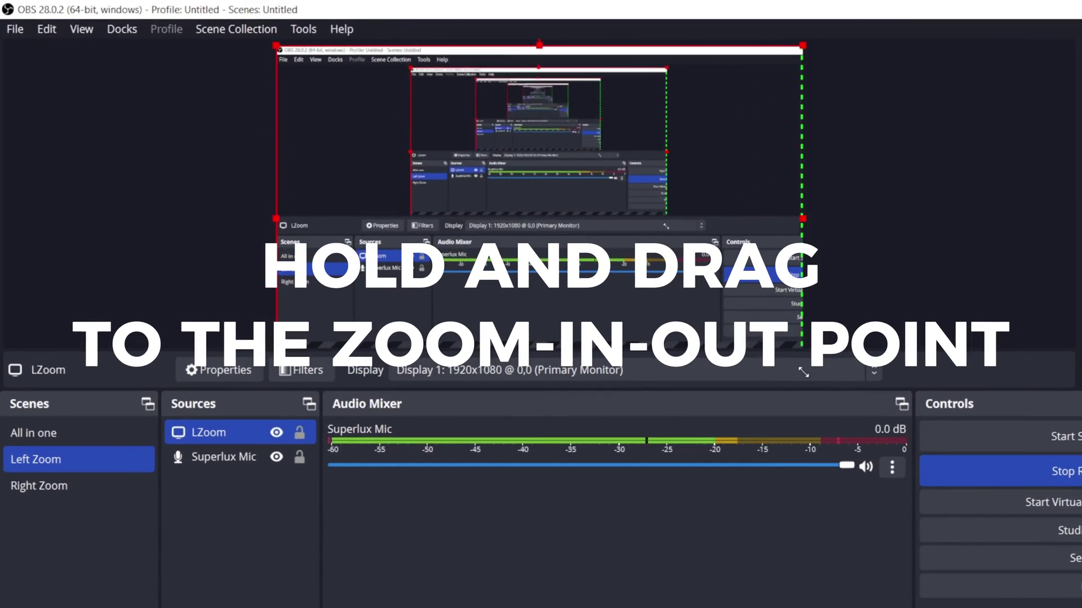
left_click_drag(803, 372, 909, 461)
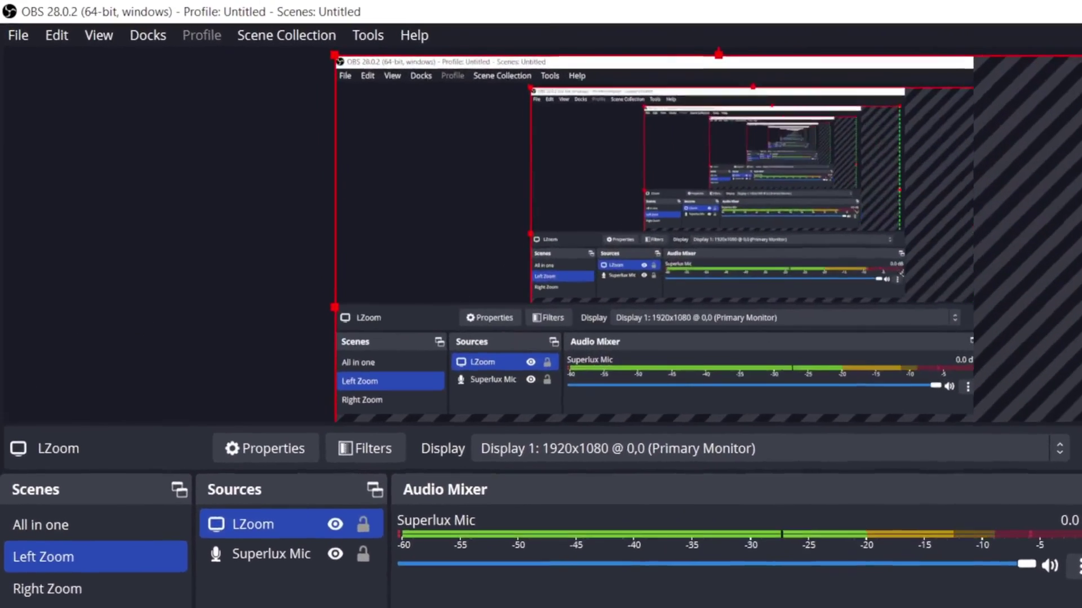
left_click_drag(1079, 558, 1081, 607)
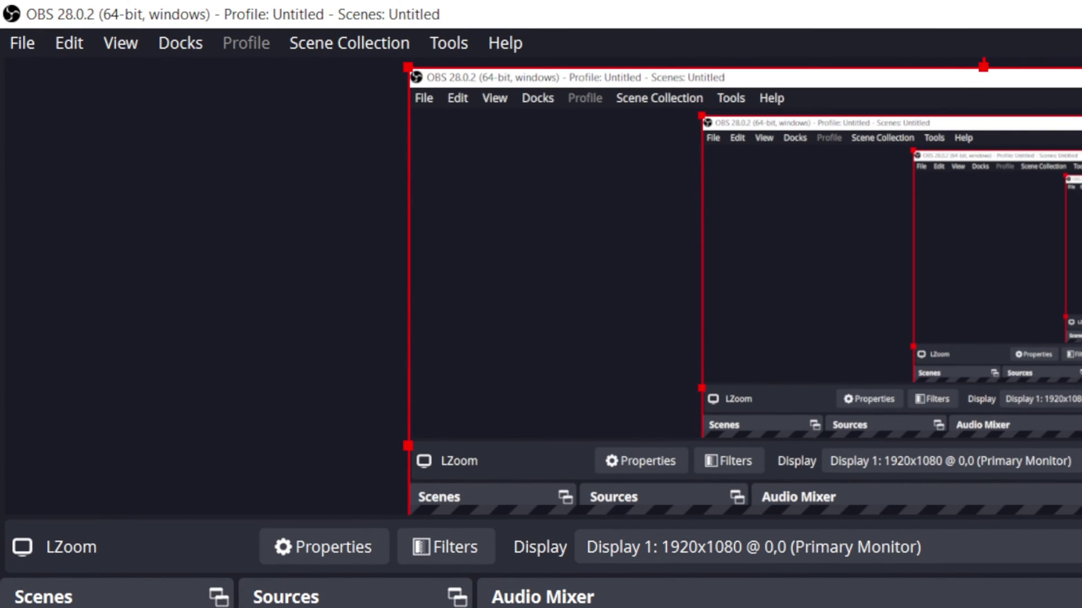
- In the Right Zoom scene, enlarge the RZoom display capture from its lower-left corner, keeping its upper-right corner fixed
left_click(420, 262)
left_click(768, 53)
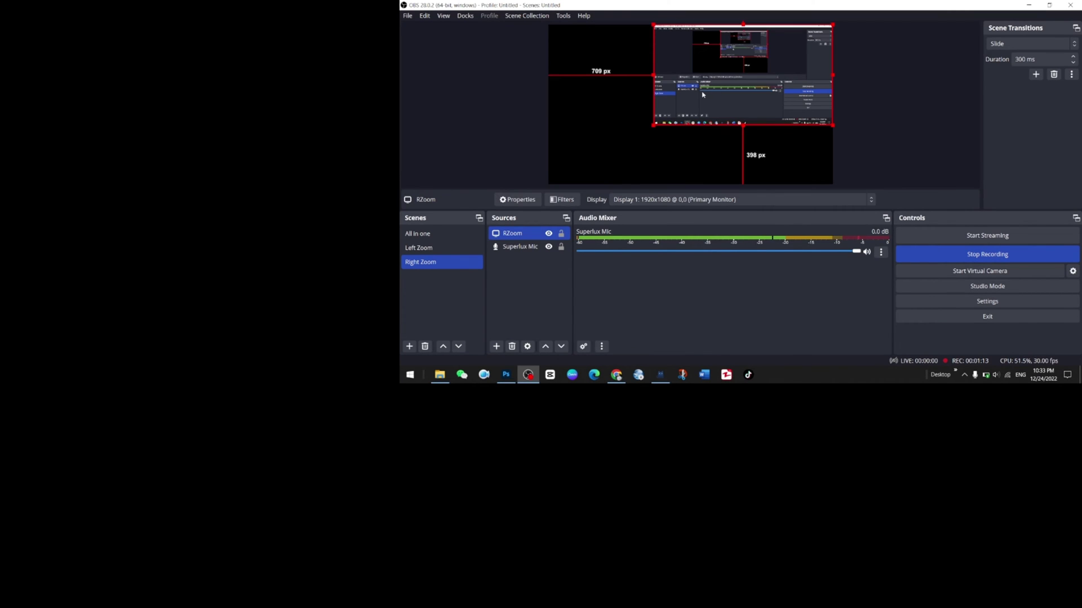
left_click_drag(654, 125, 485, 205)
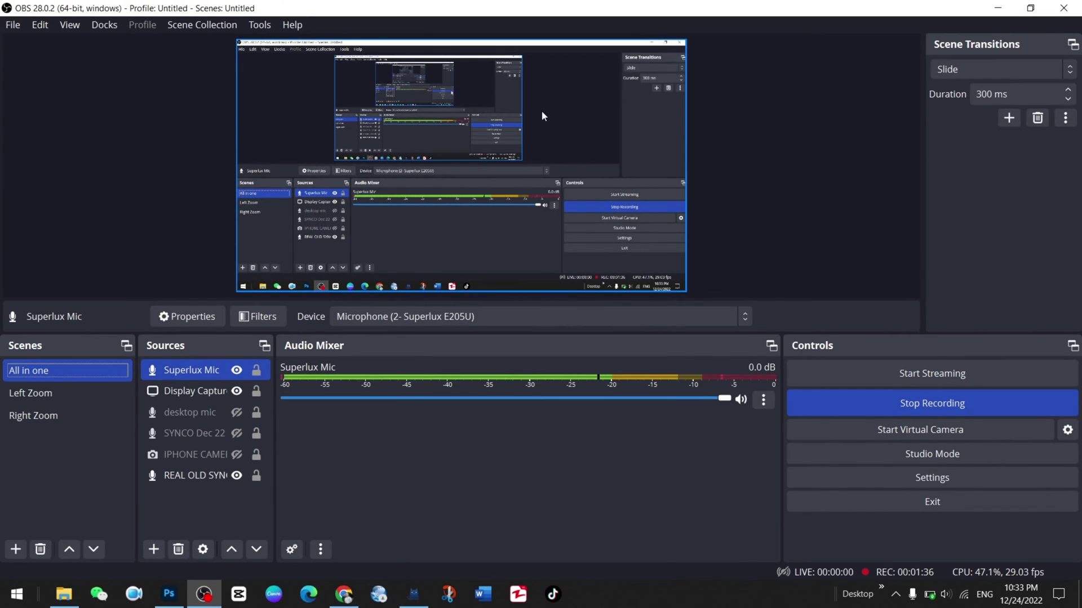
- Preview the Left Zoom and Right Zoom scenes in turn and switch back to All in one
left_click(49, 392)
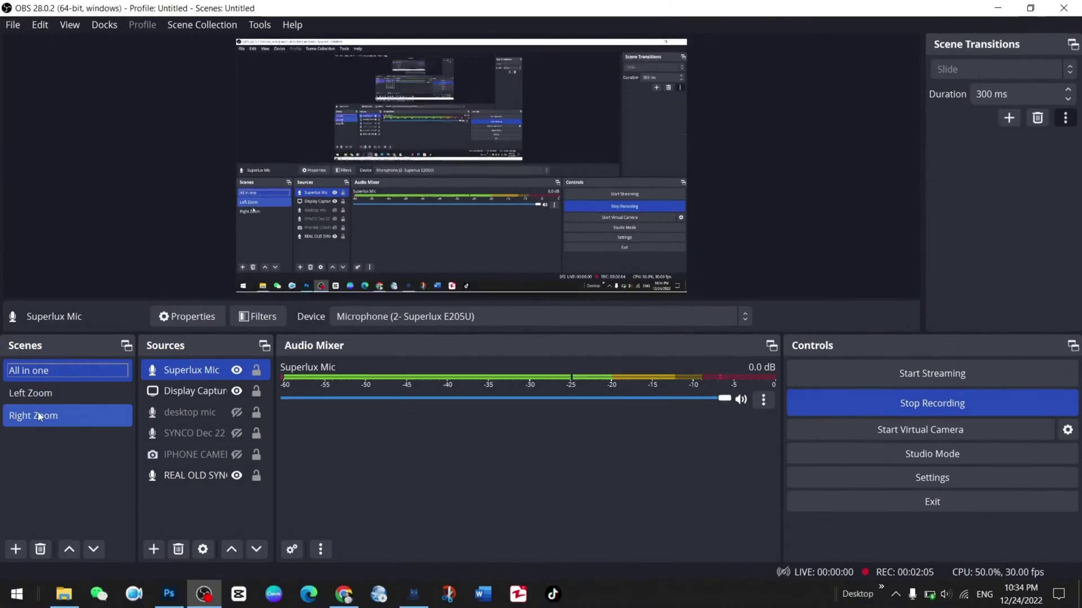
left_click(35, 415)
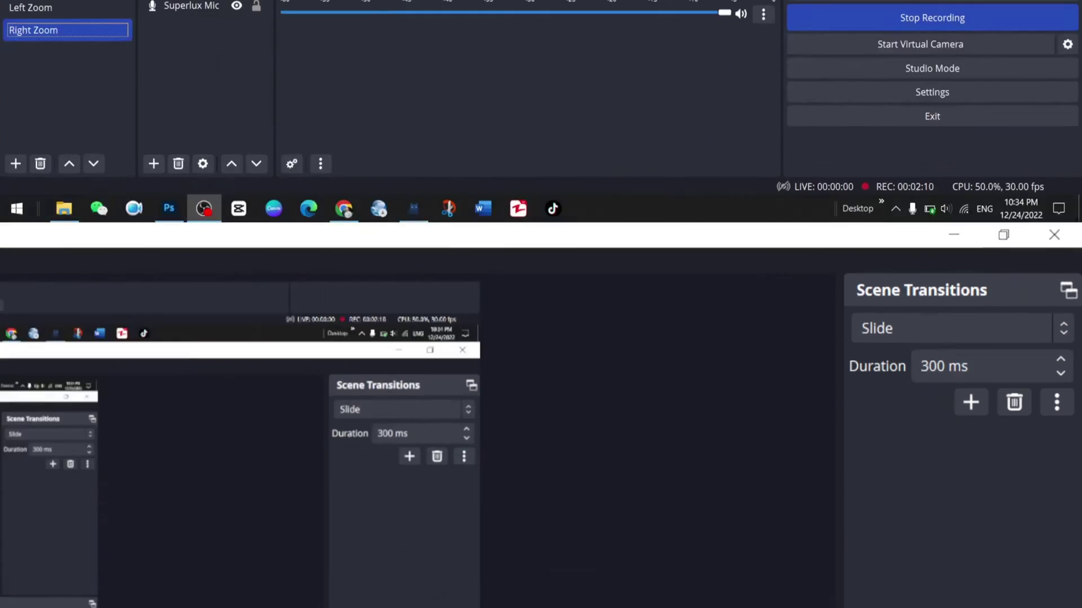
left_click(42, 370)
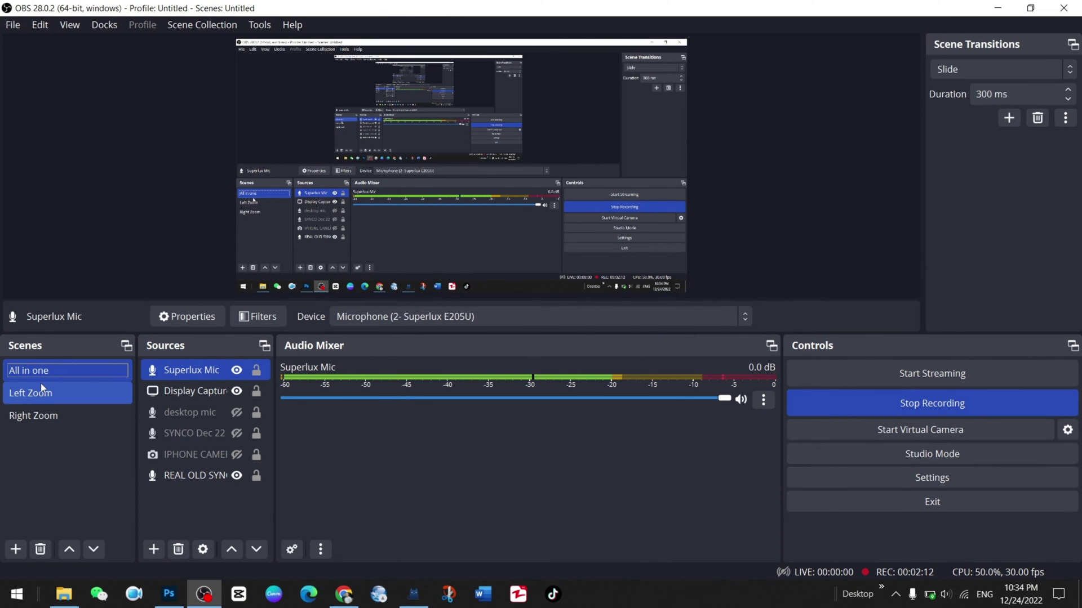
- In the hotkey settings, assign 1 as the hotkey for switching to the All in one scene
left_click(14, 26)
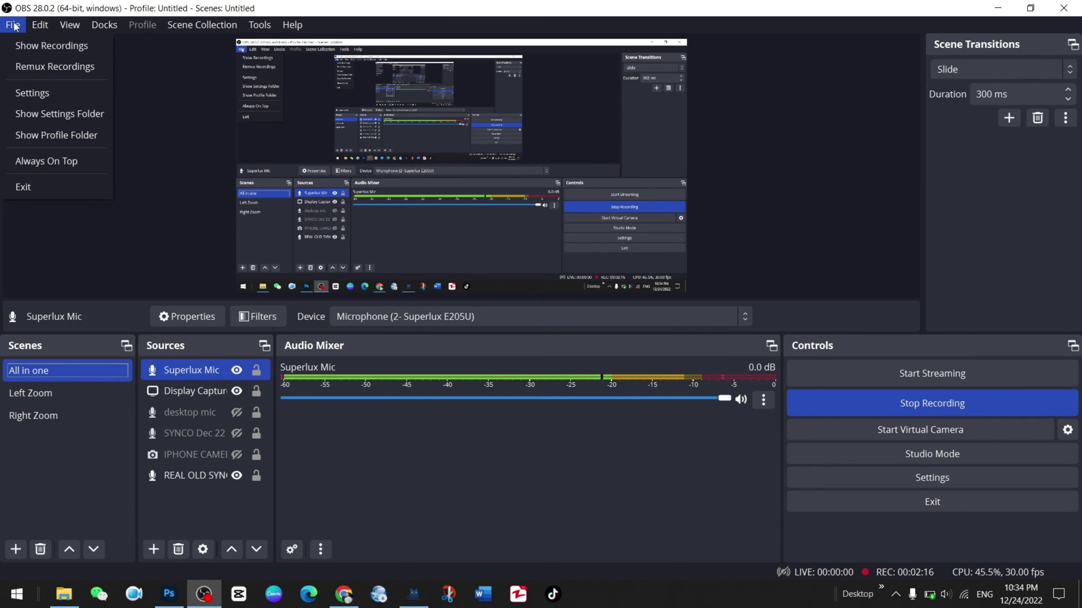
left_click(45, 95)
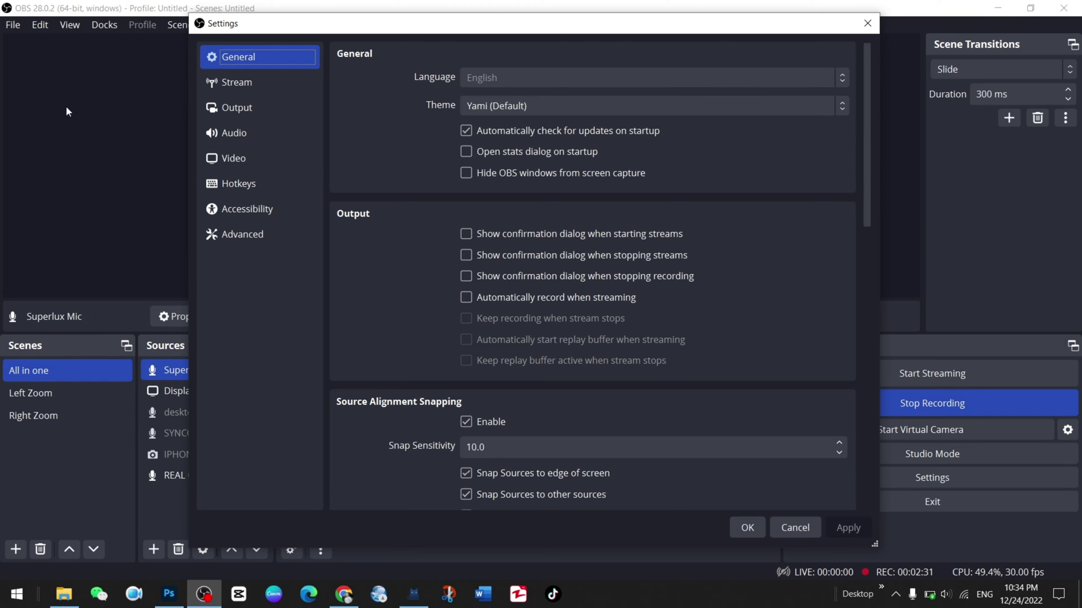
left_click(243, 185)
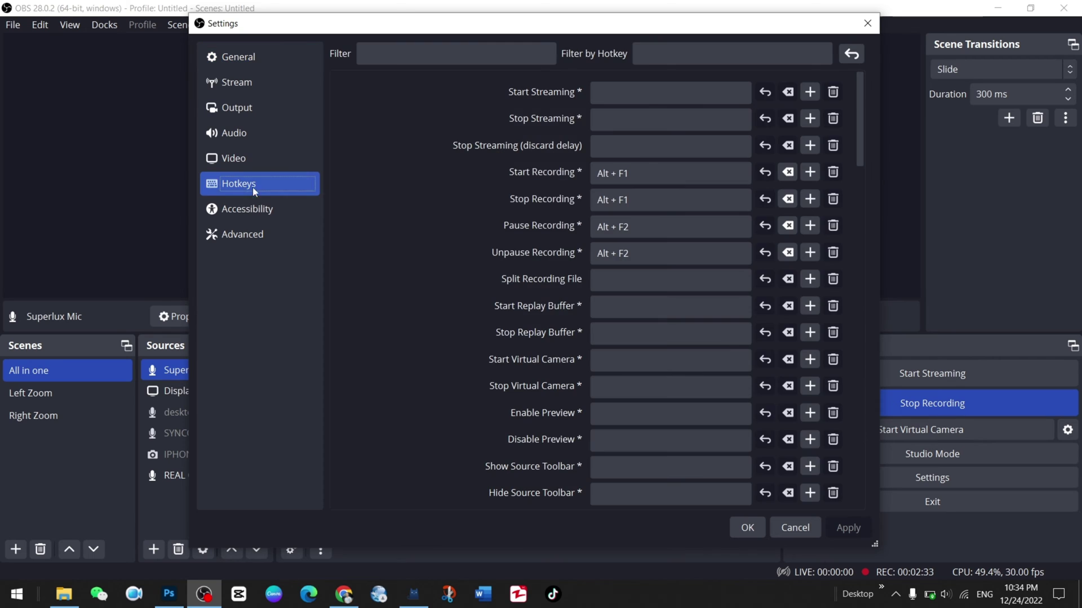
scroll(642, 256, "down", 9)
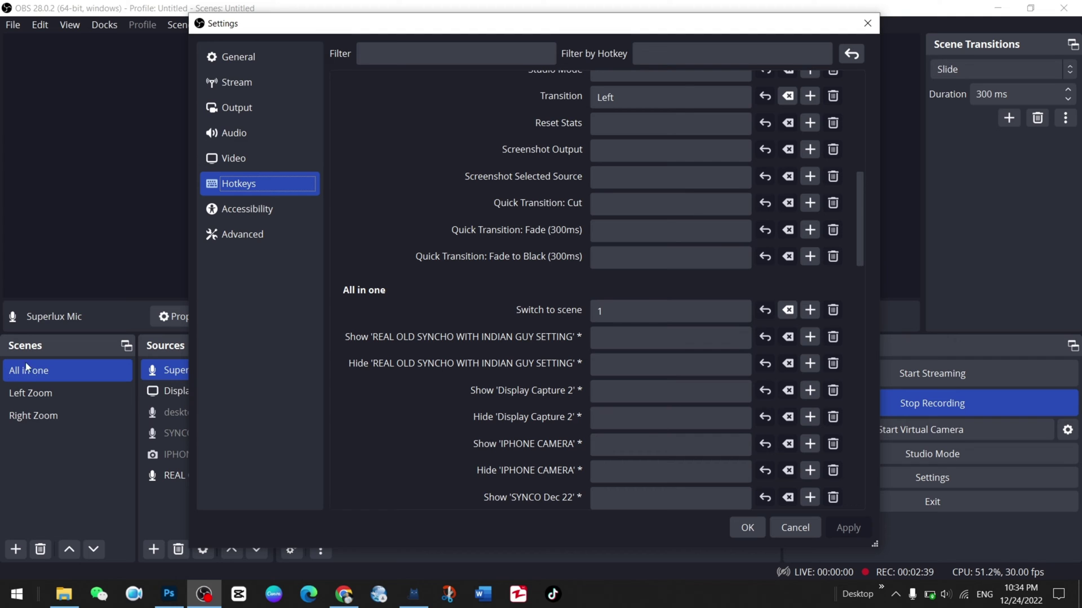
left_click(620, 312)
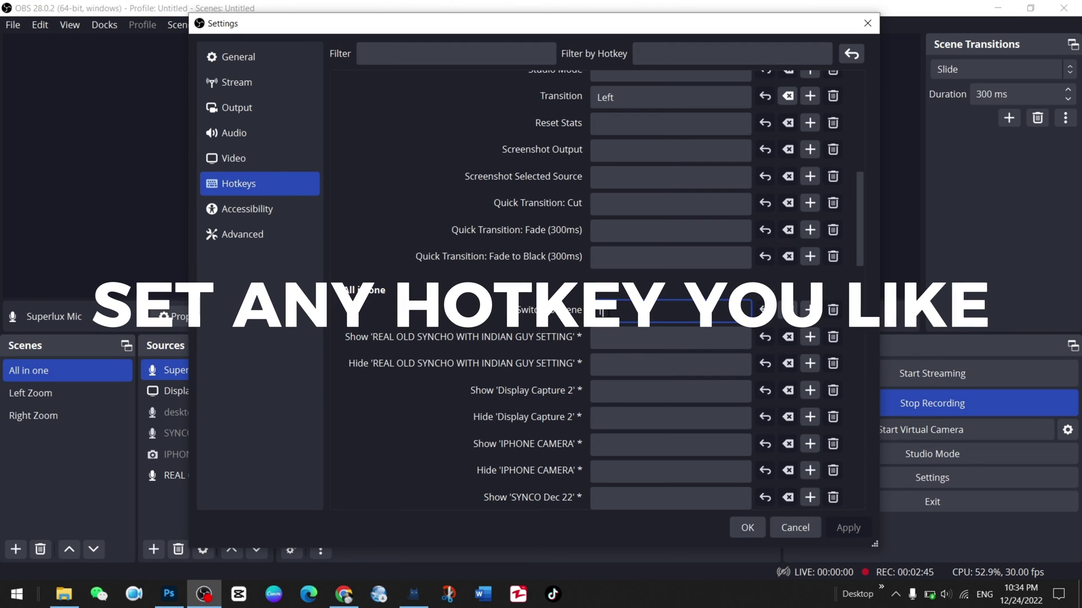
key("ctrl+z")
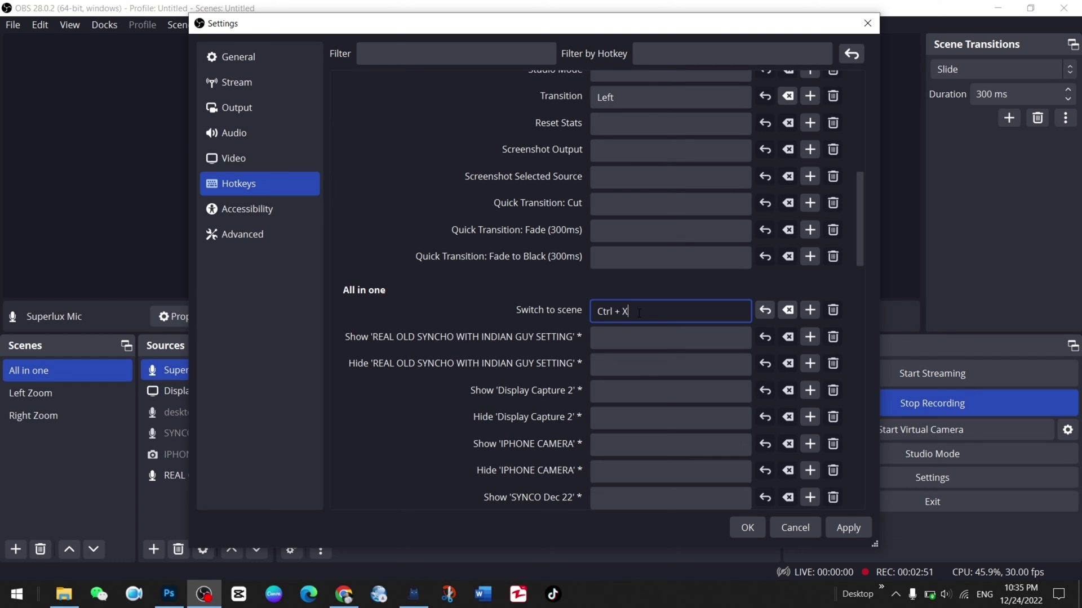
key("1")
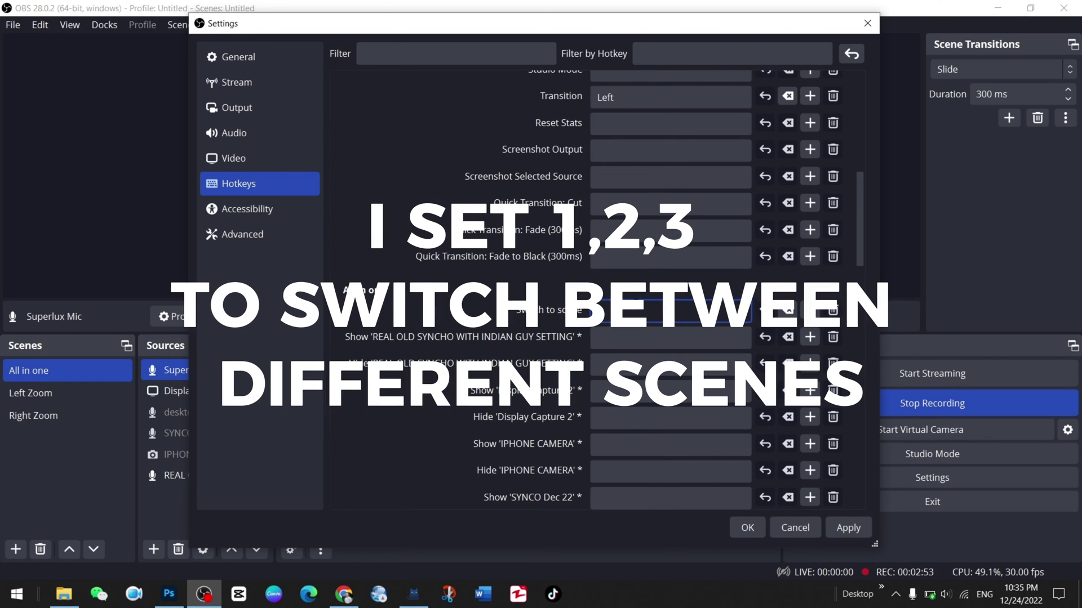
- Check the switch-to-scene hotkeys for Left Zoom and Right Zoom, and apply and close the settings
scroll(596, 308, "down", 5)
scroll(386, 234, "down", 5)
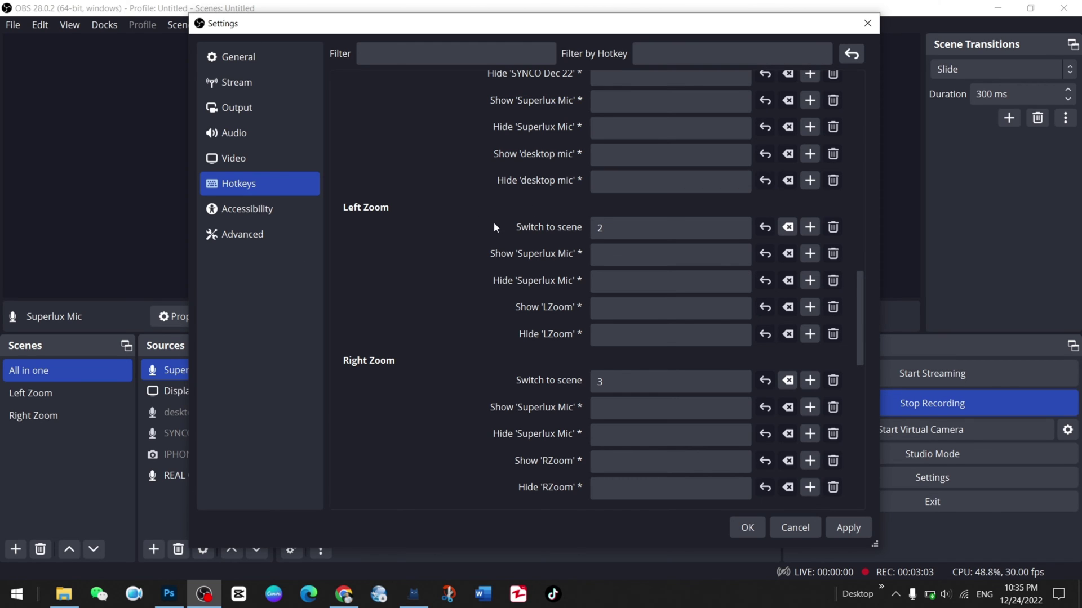
left_click(611, 229)
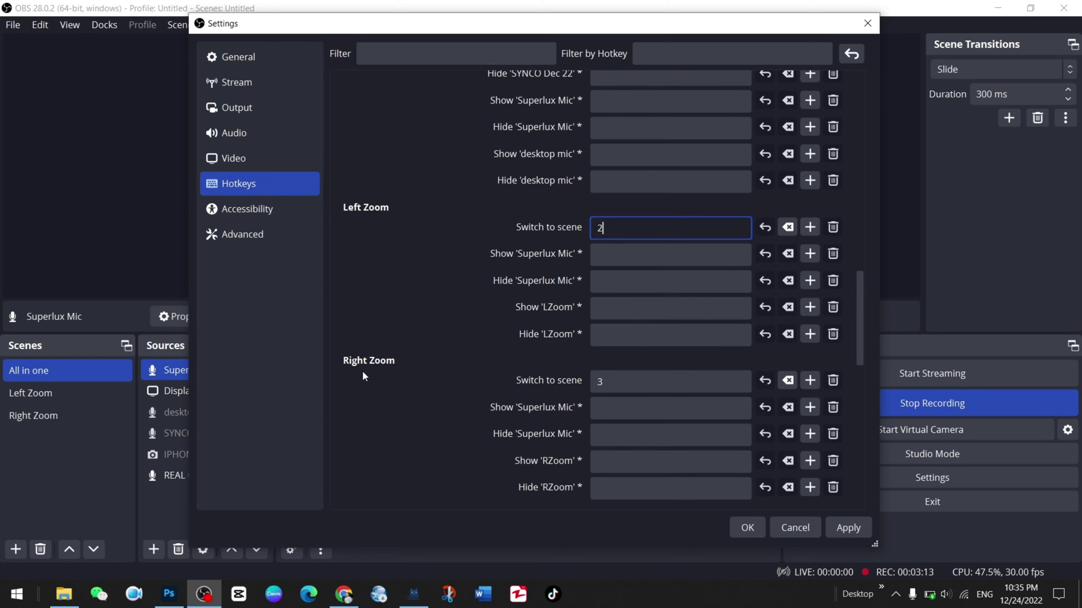
left_click(646, 375)
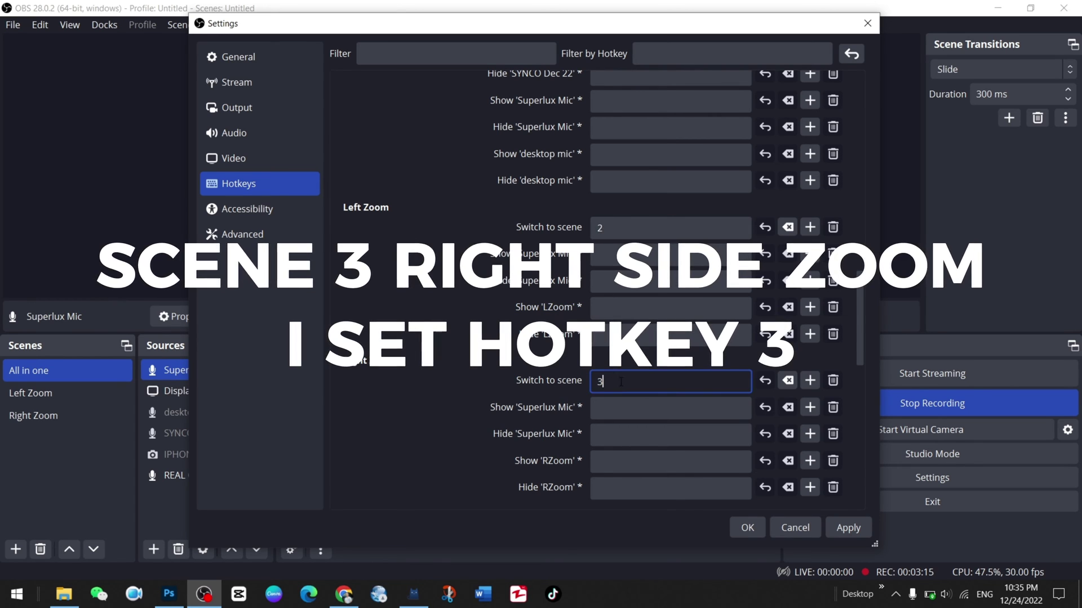
scroll(777, 377, "up", 2)
scroll(719, 260, "down", 4)
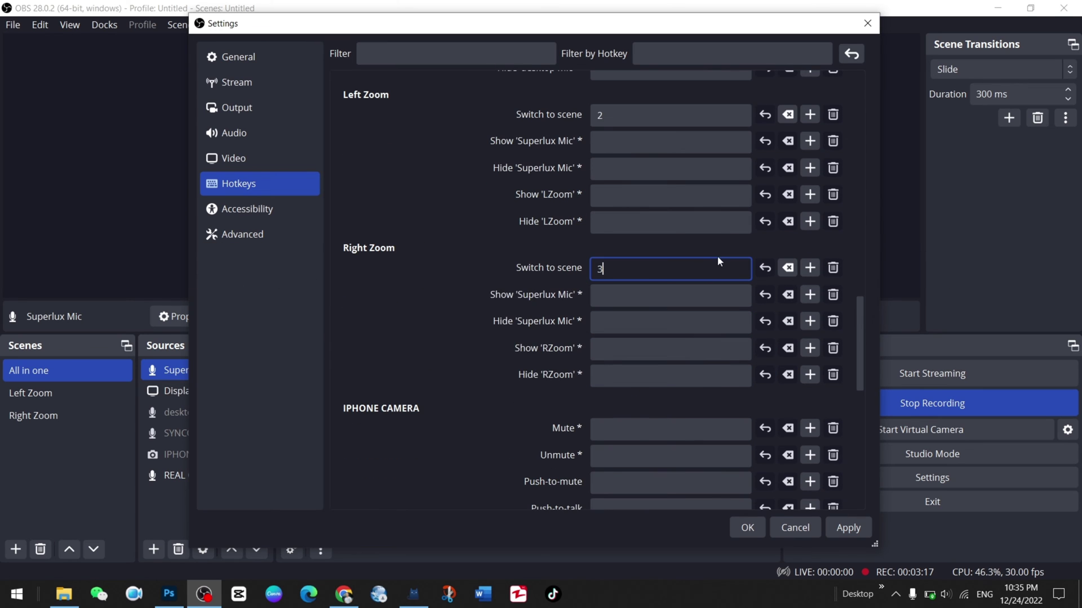
left_click(848, 528)
left_click(747, 527)
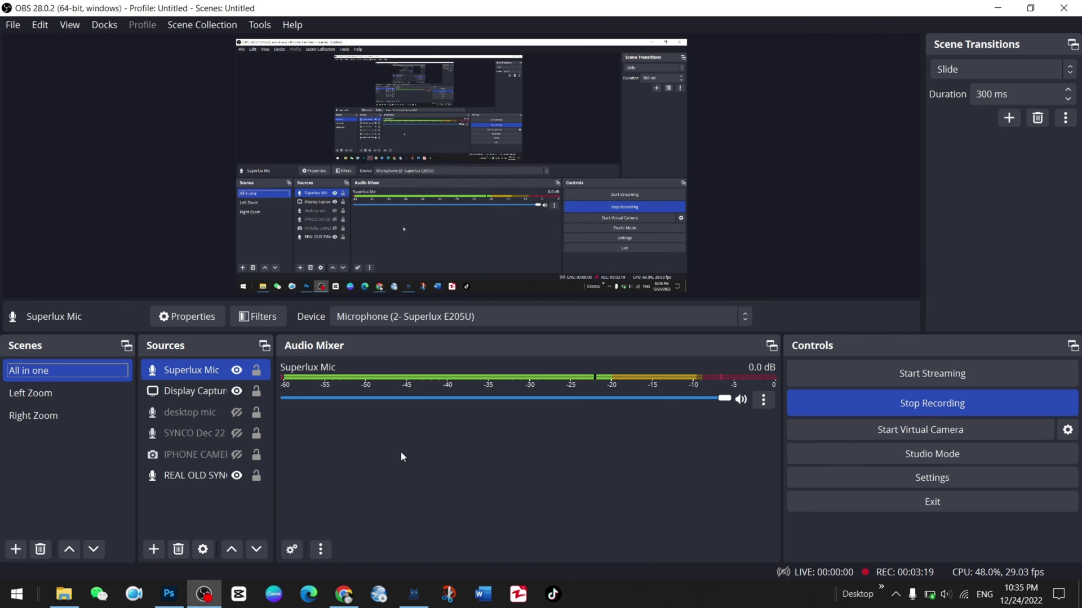
- Demonstrate the zoom scenes in Photoshop and on the YouTube channel page in Chrome, and return to the scene list in OBS
left_click(78, 411)
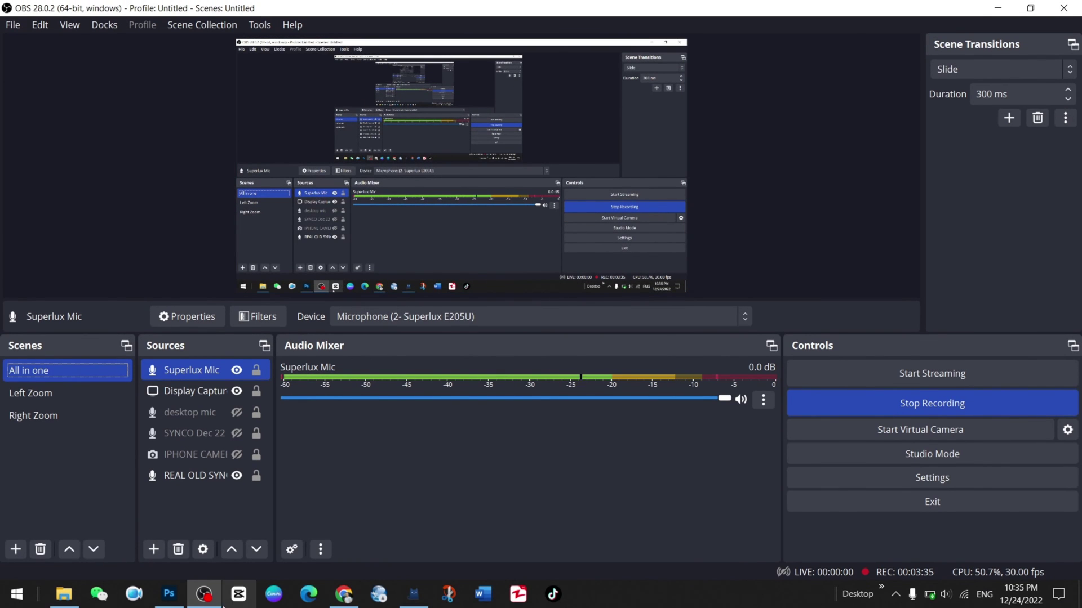
mouse_move(163, 602)
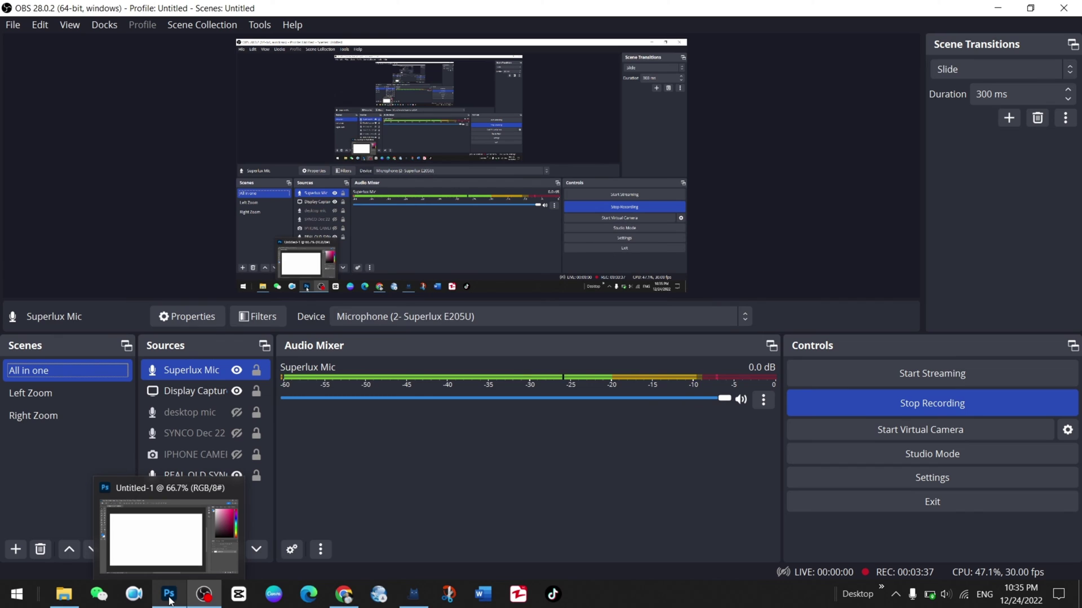
left_click(169, 601)
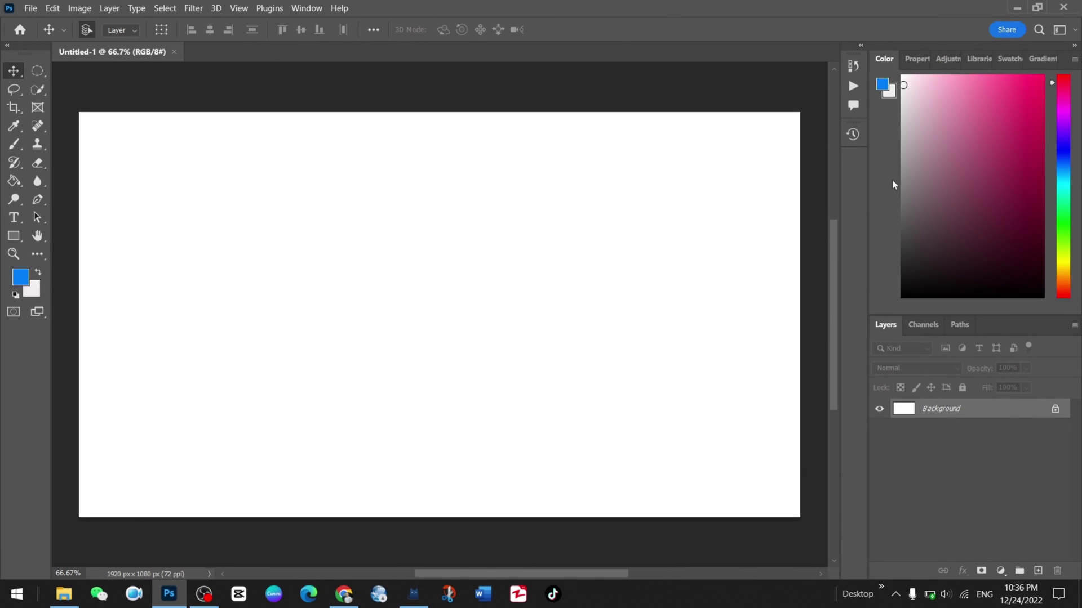
left_click(343, 594)
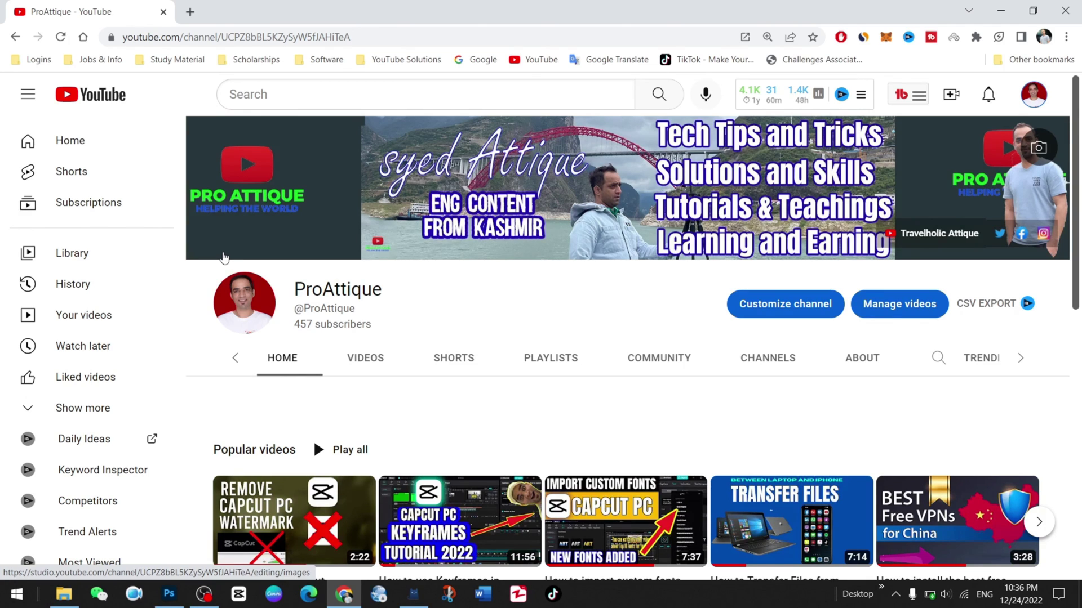
left_click(1001, 10)
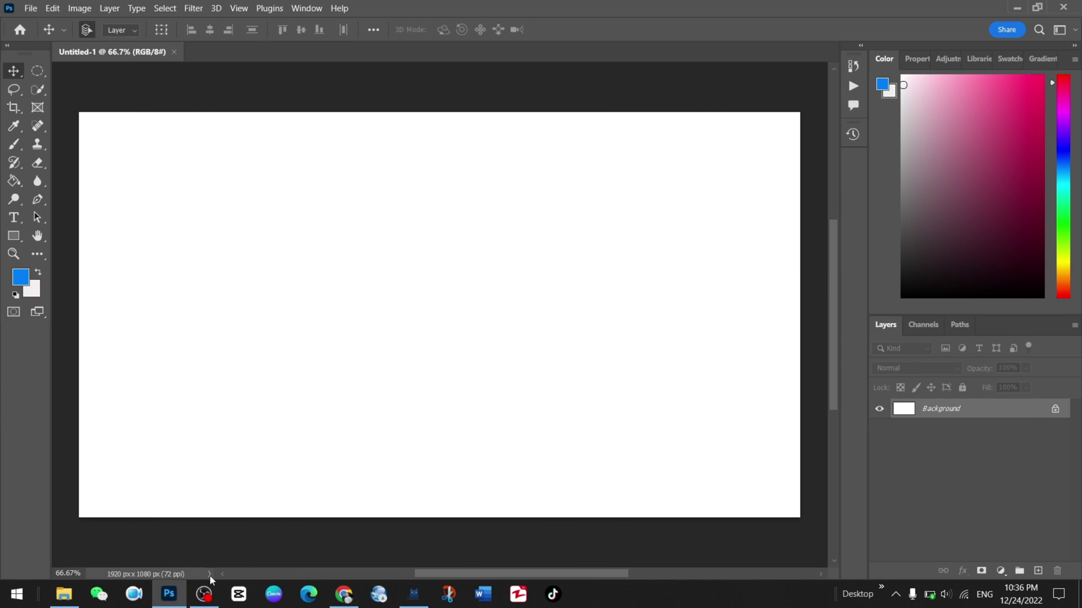
left_click(204, 594)
left_click(27, 397)
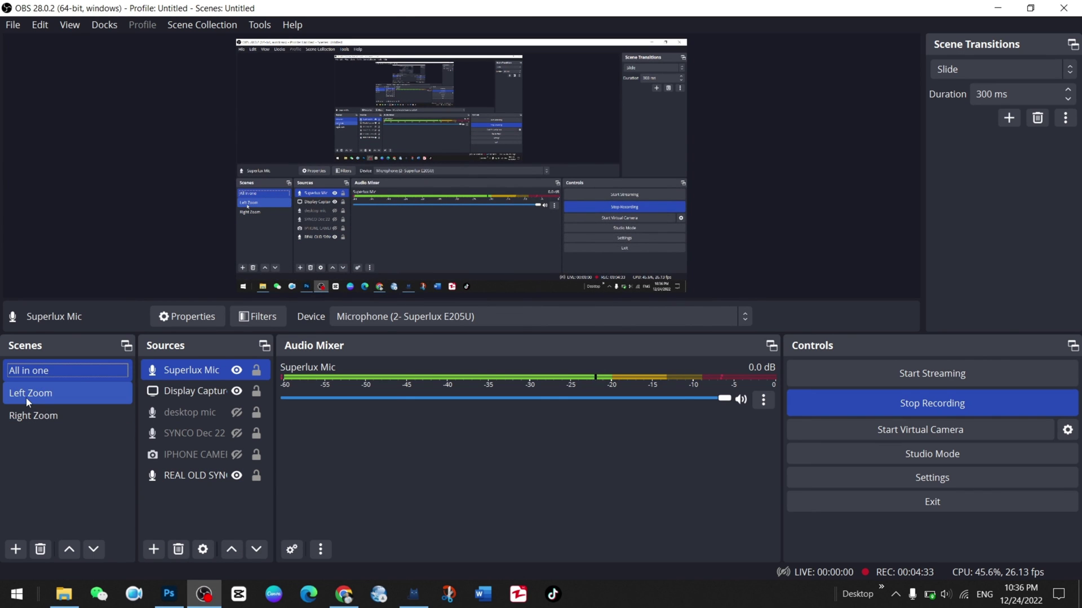